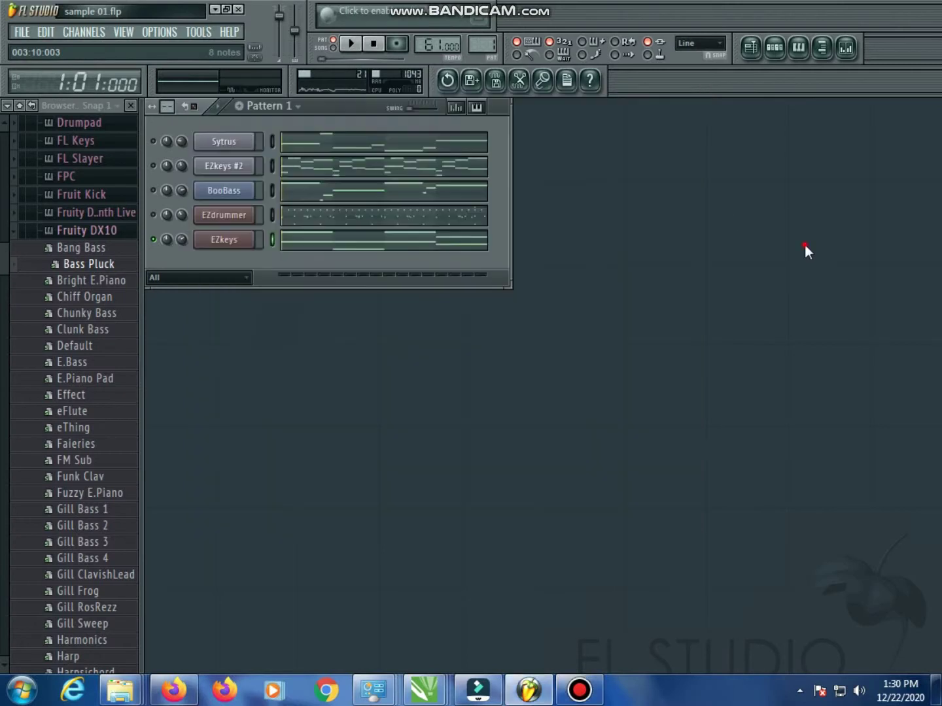
# Align the Pattern 1 clip on the KEYBOARD 01 track to start at bar 1 and audition Pattern 1.
pyautogui.click(351, 43)
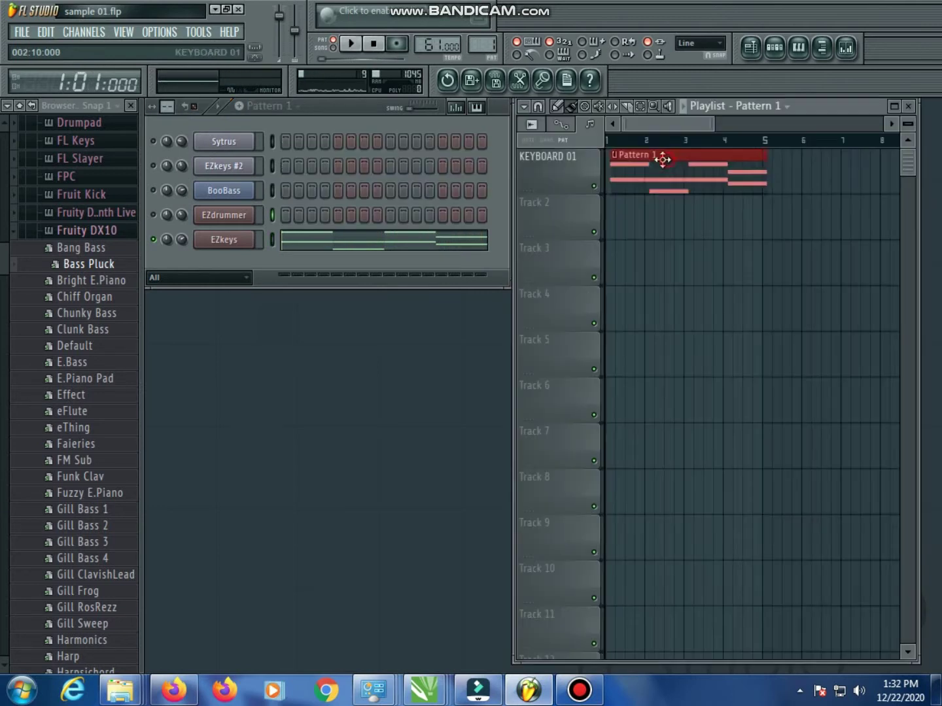
pyautogui.moveTo(663, 159); pyautogui.dragTo(651, 159)
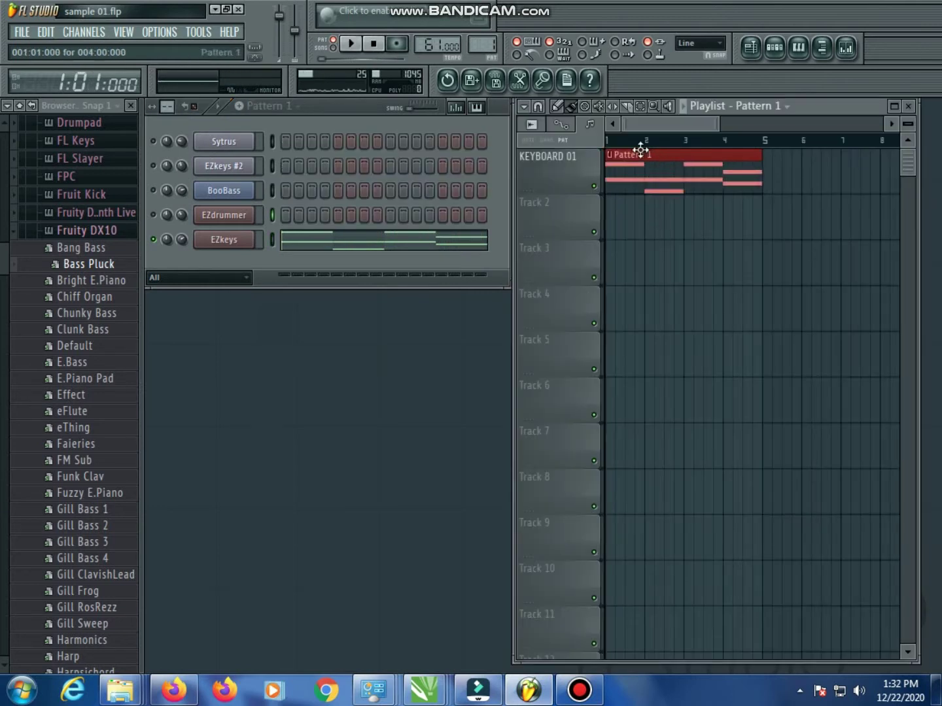
pyautogui.click(350, 43)
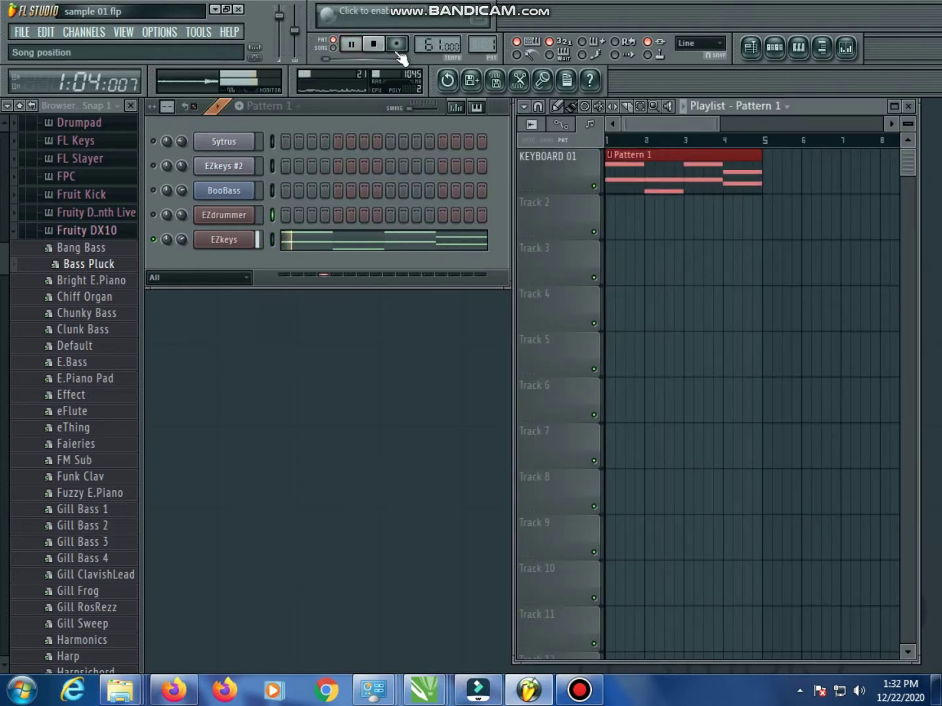
pyautogui.click(373, 43)
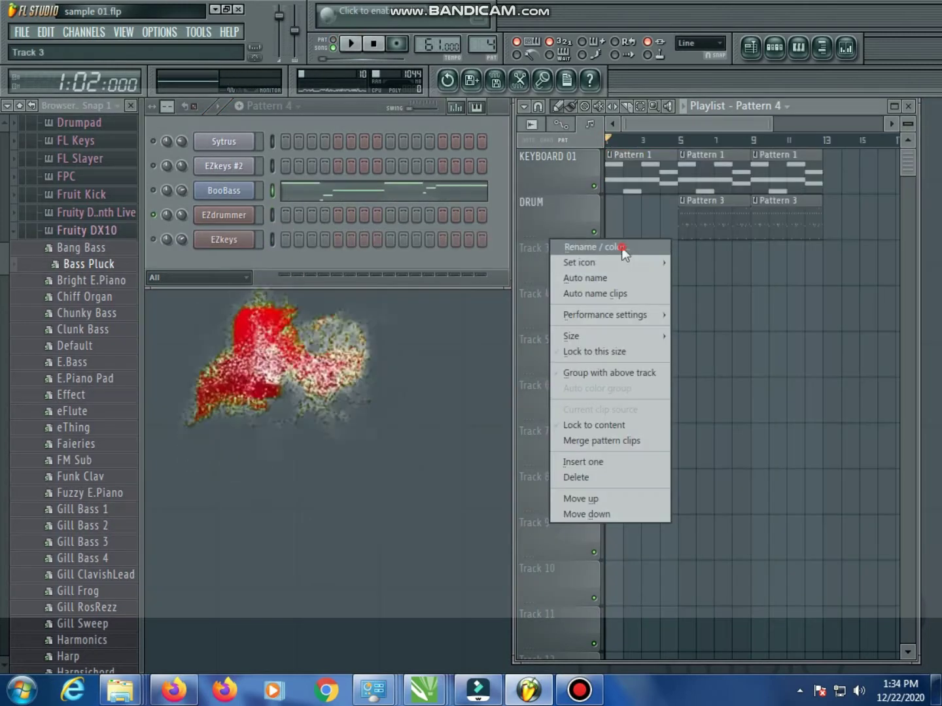
# Rename Track 3 as BASS and place a Pattern 4 clip on it at bar 5.
pyautogui.click(621, 247)
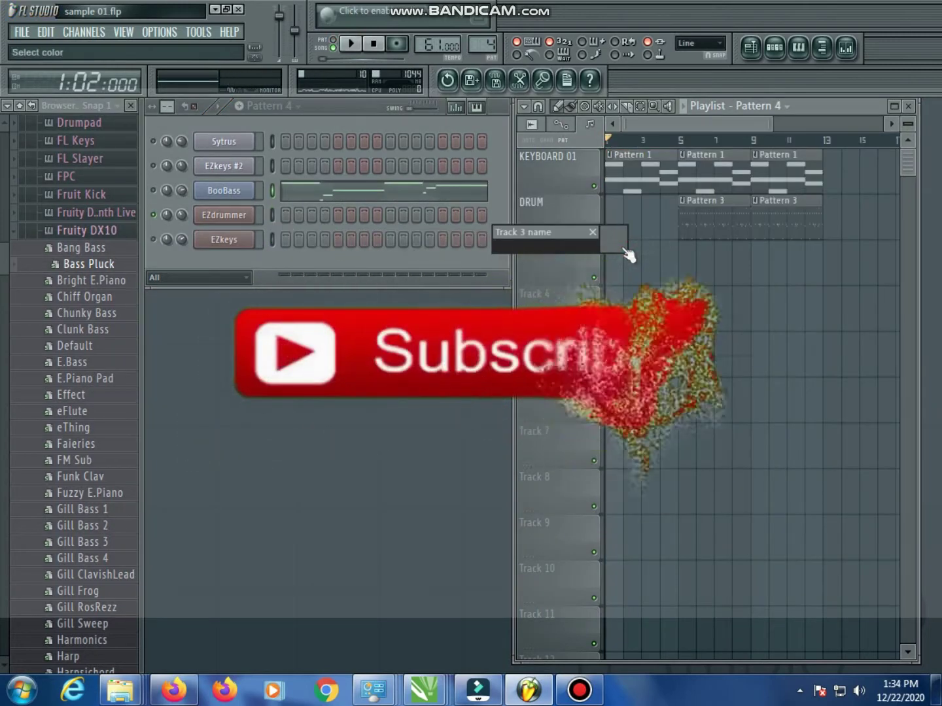
pyautogui.write('BASS')
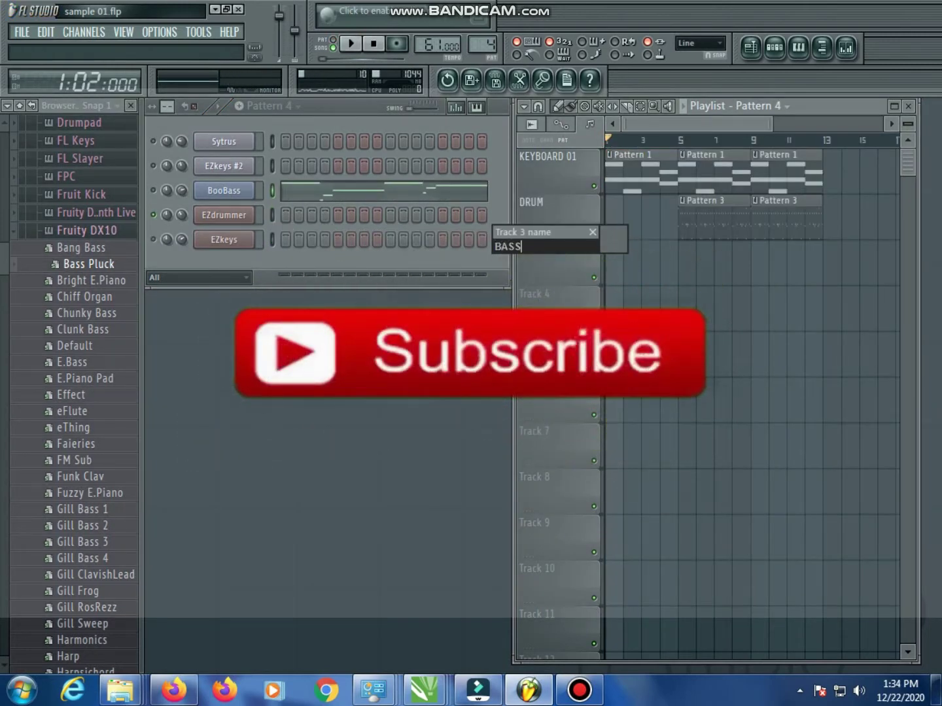
pyautogui.press('Return')
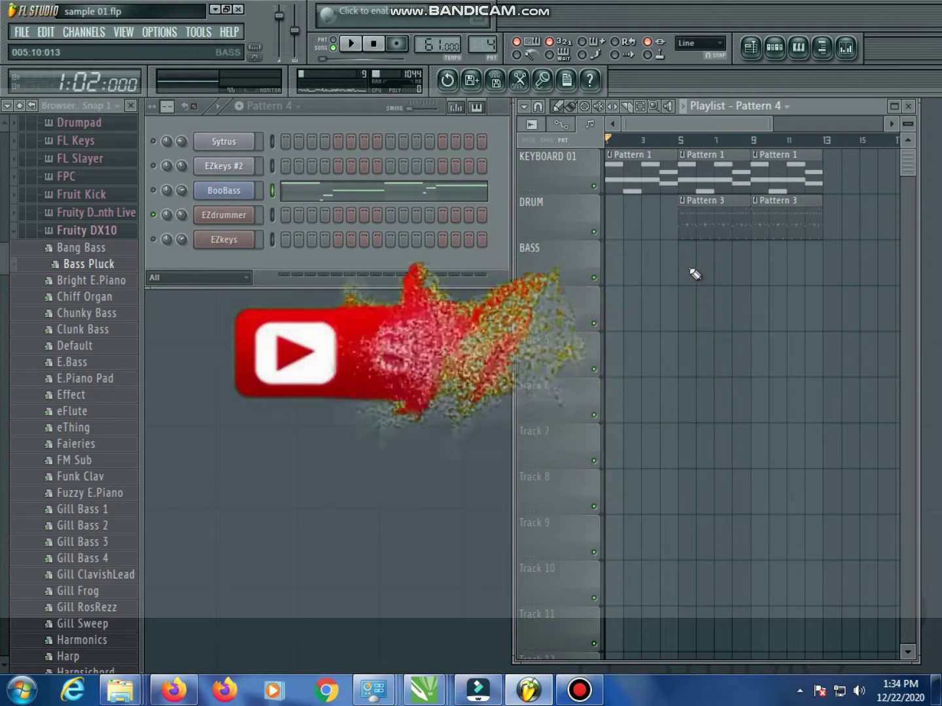
pyautogui.click(695, 274)
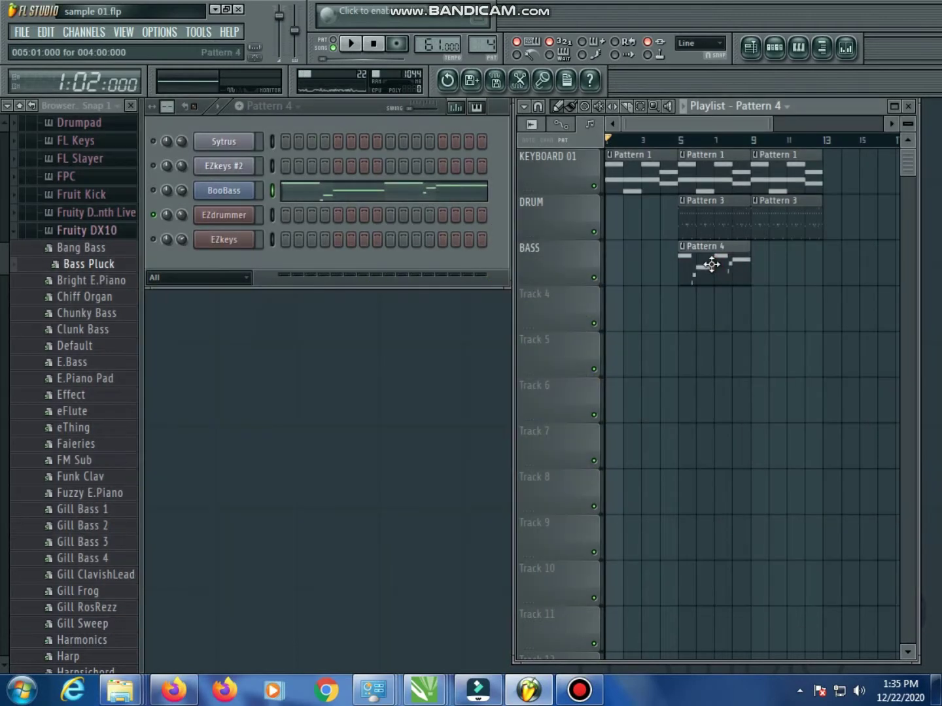
# Audition the playlist from bars 1 and 2 in song mode and Pattern 4 in pattern mode.
pyautogui.click(623, 138)
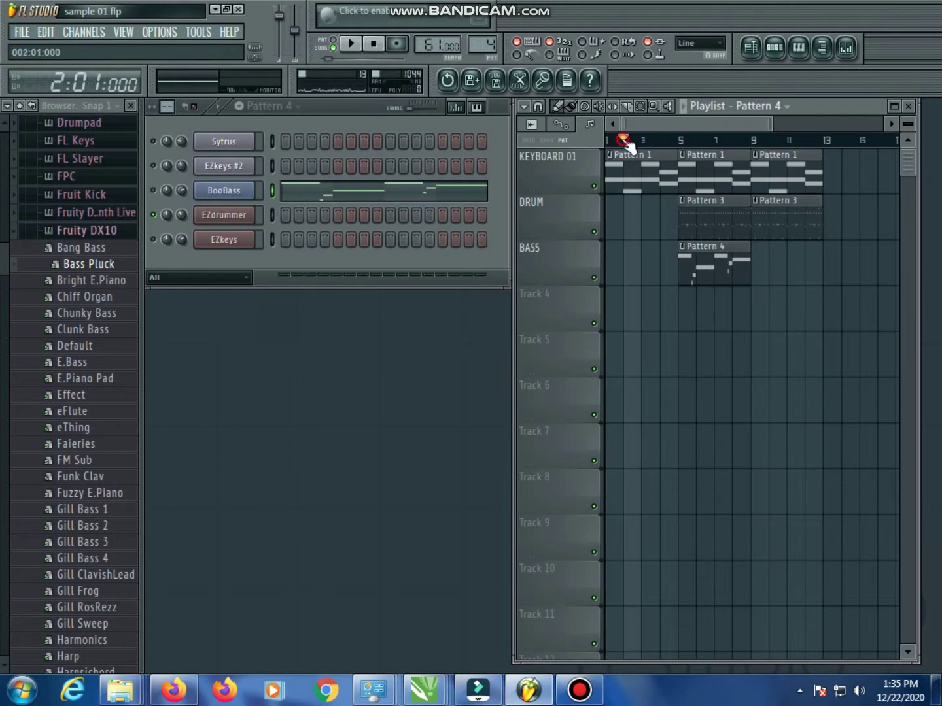
pyautogui.press('space')
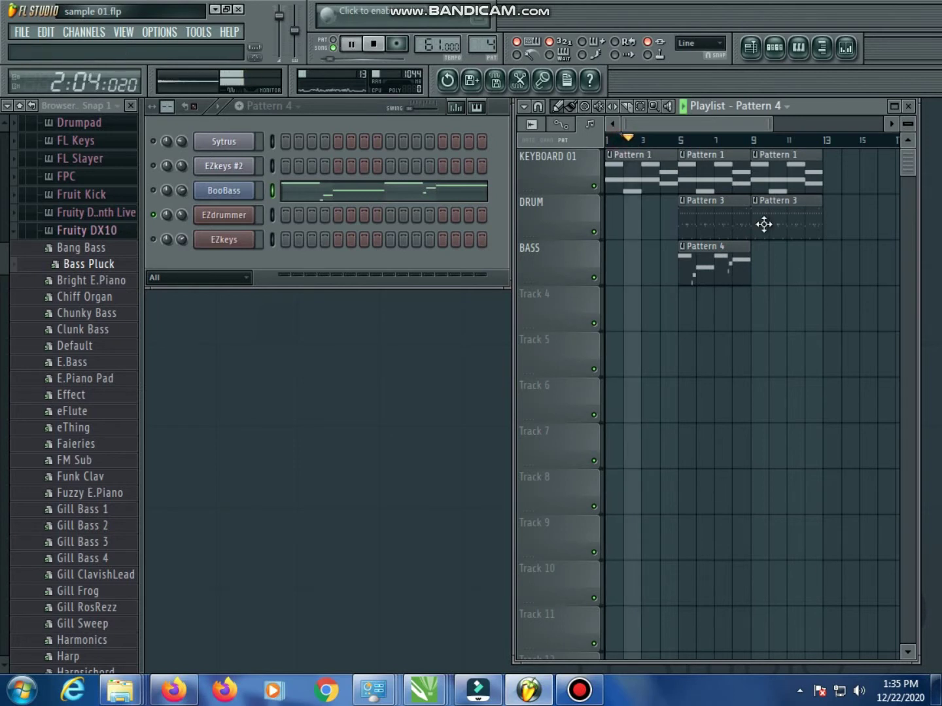
pyautogui.press('space')
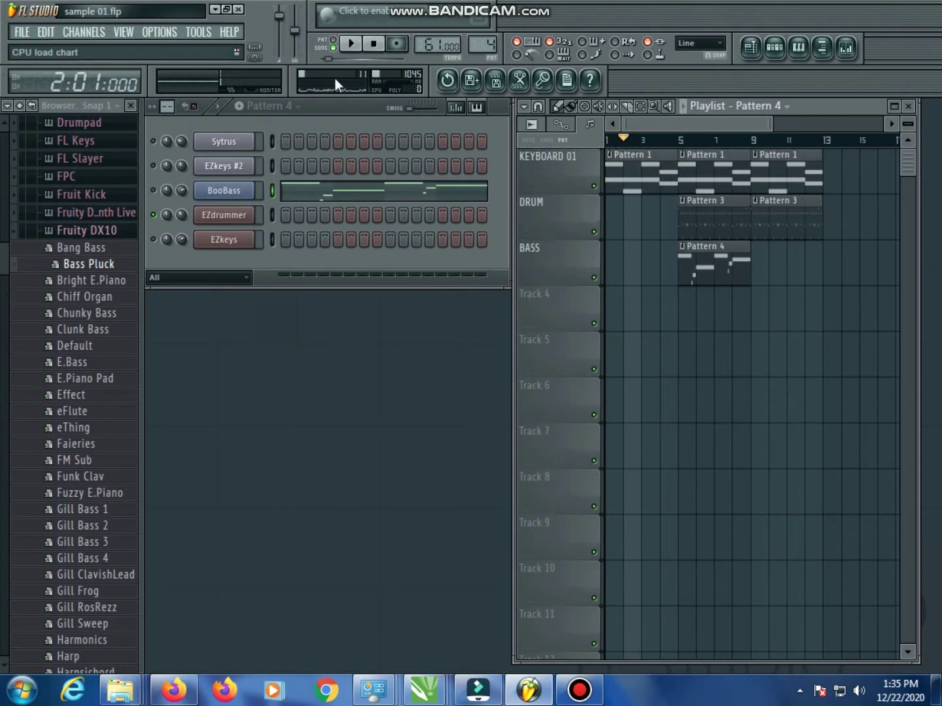
pyautogui.click(333, 47)
pyautogui.press('space')
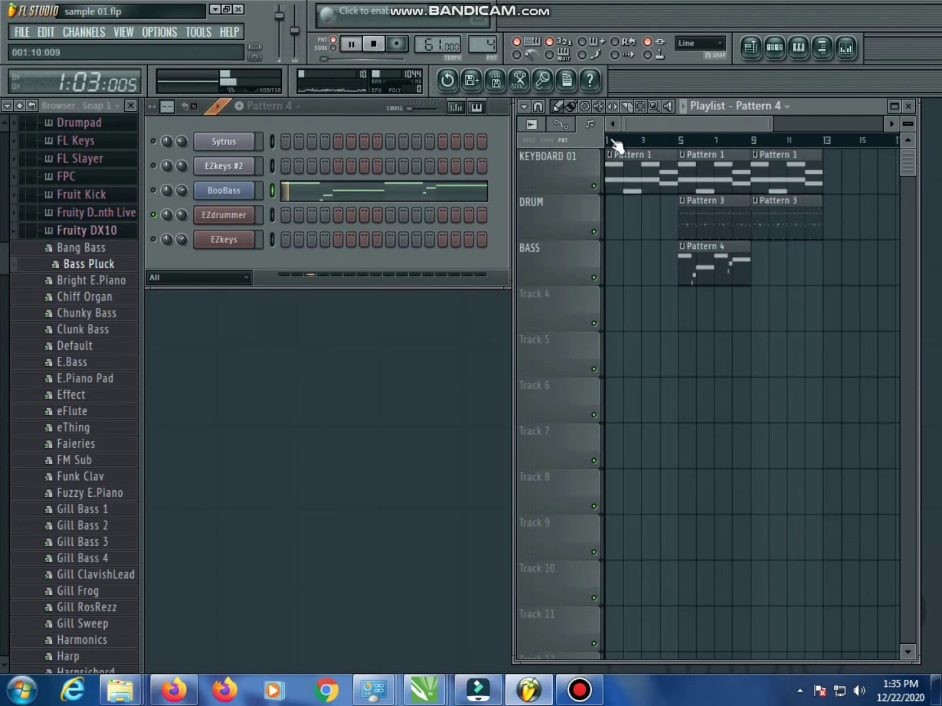
pyautogui.click(614, 140)
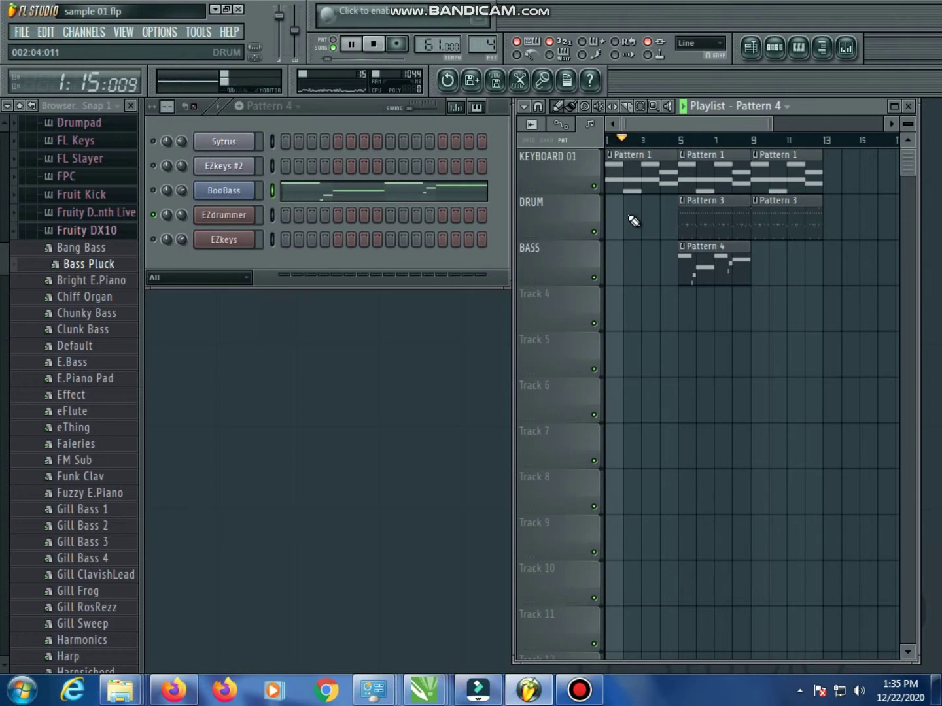
pyautogui.press('space')
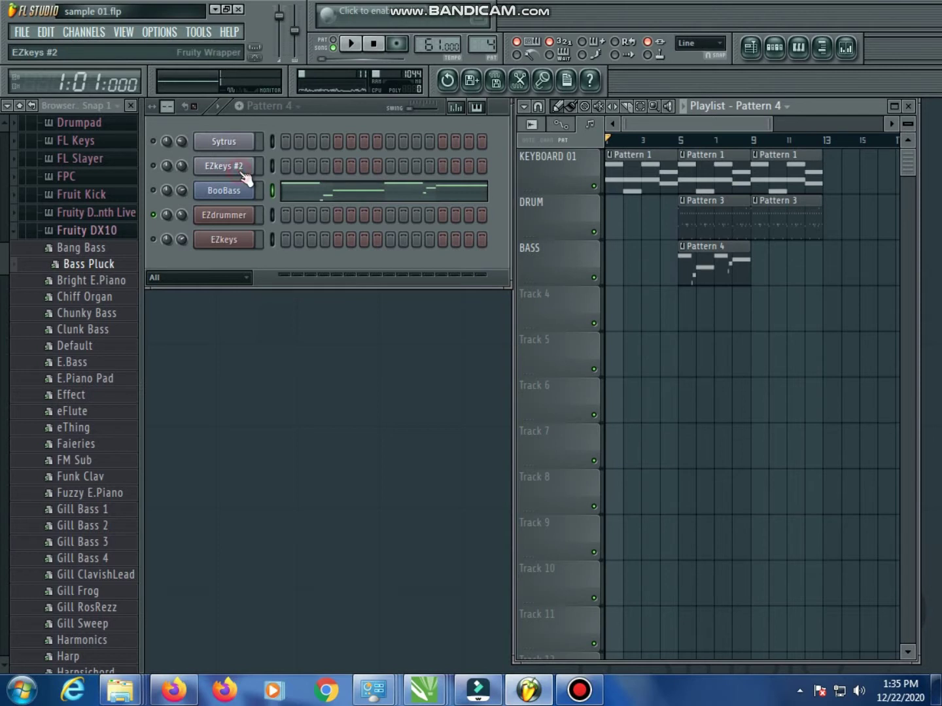
# Unmute the EZkeys channel during song playback and close the EZdrummer channel settings.
pyautogui.click(351, 43)
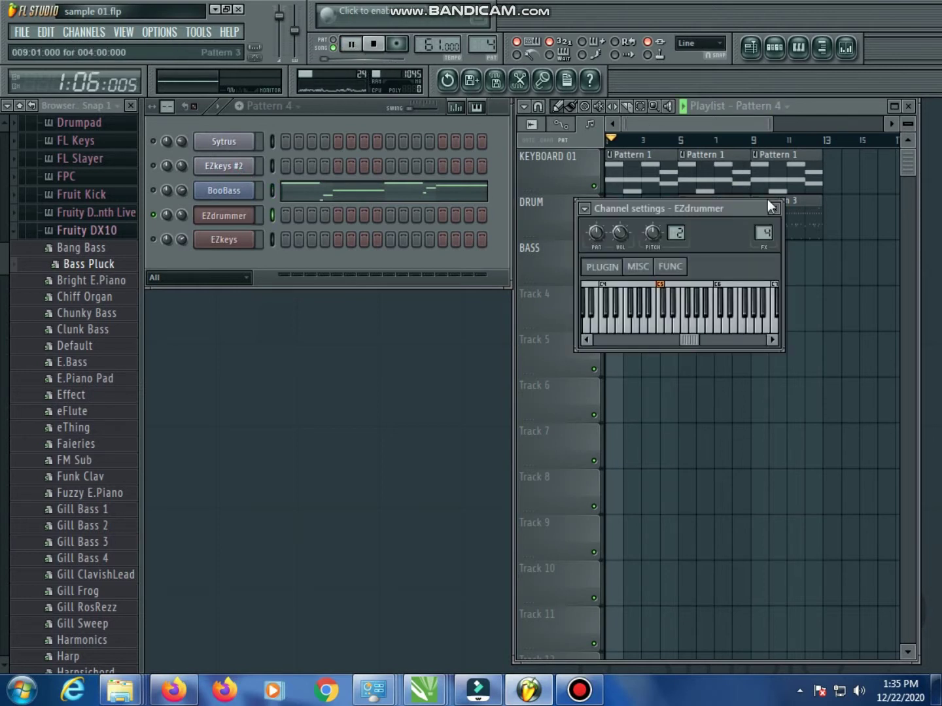
pyautogui.click(155, 240)
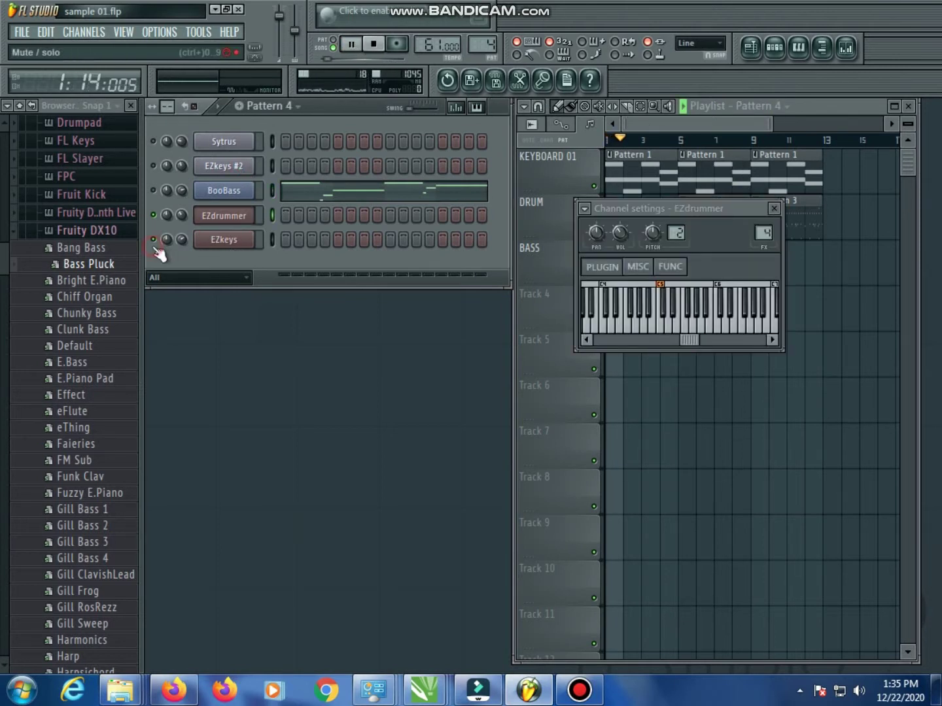
pyautogui.click(775, 208)
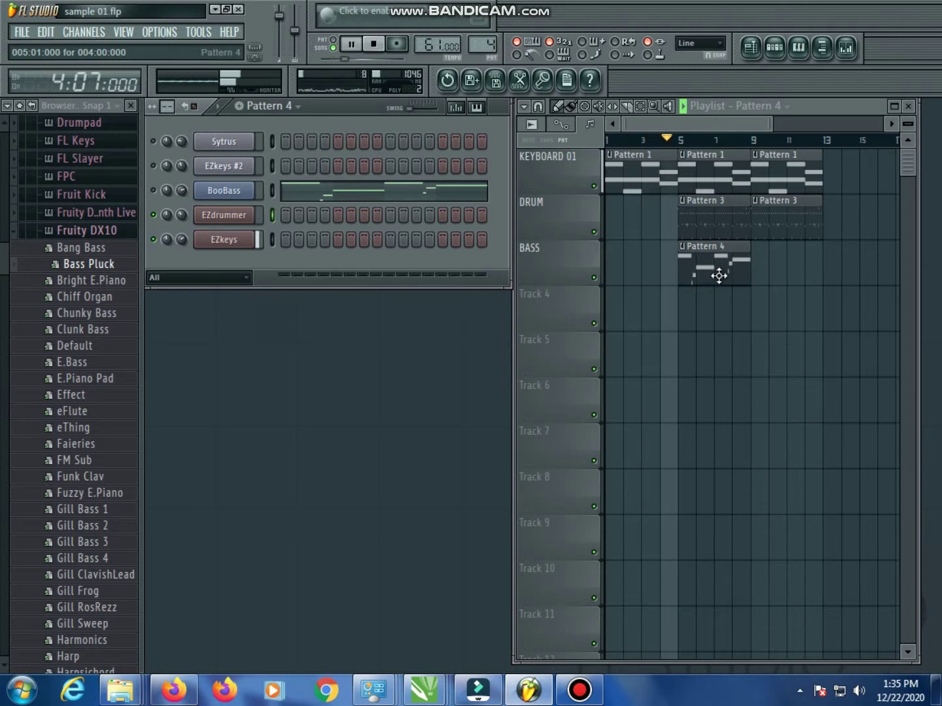
# Replace the BASS track's Pattern 4 clip at bar 5 with one at bar 9, and add Pattern 4 to KEYBOARD 01 at bar 13.
pyautogui.rightClick(718, 267)
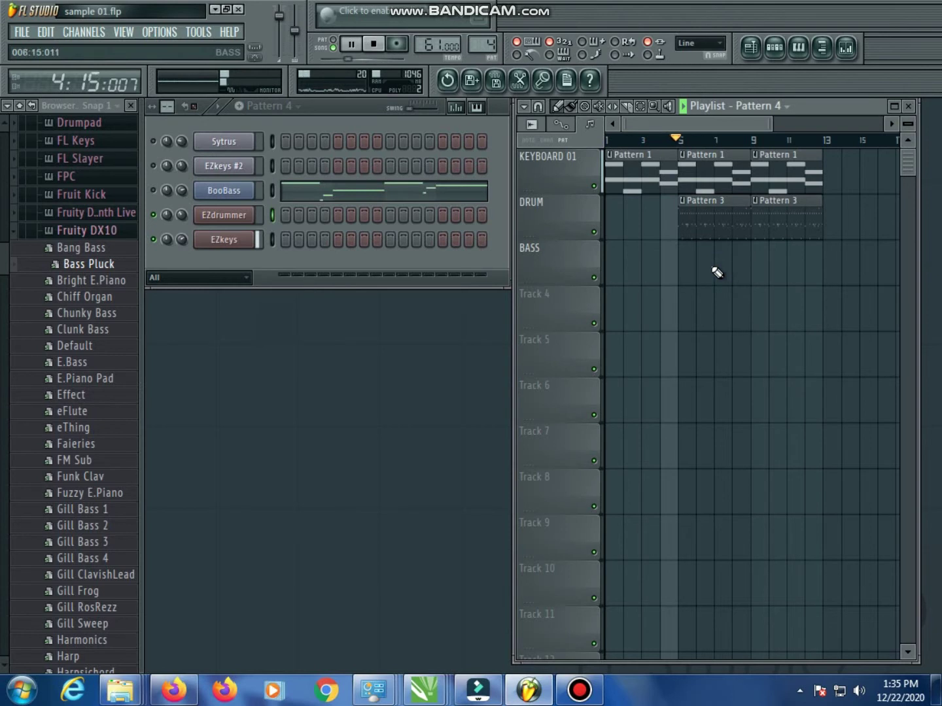
pyautogui.click(757, 268)
pyautogui.moveTo(702, 125); pyautogui.dragTo(734, 122)
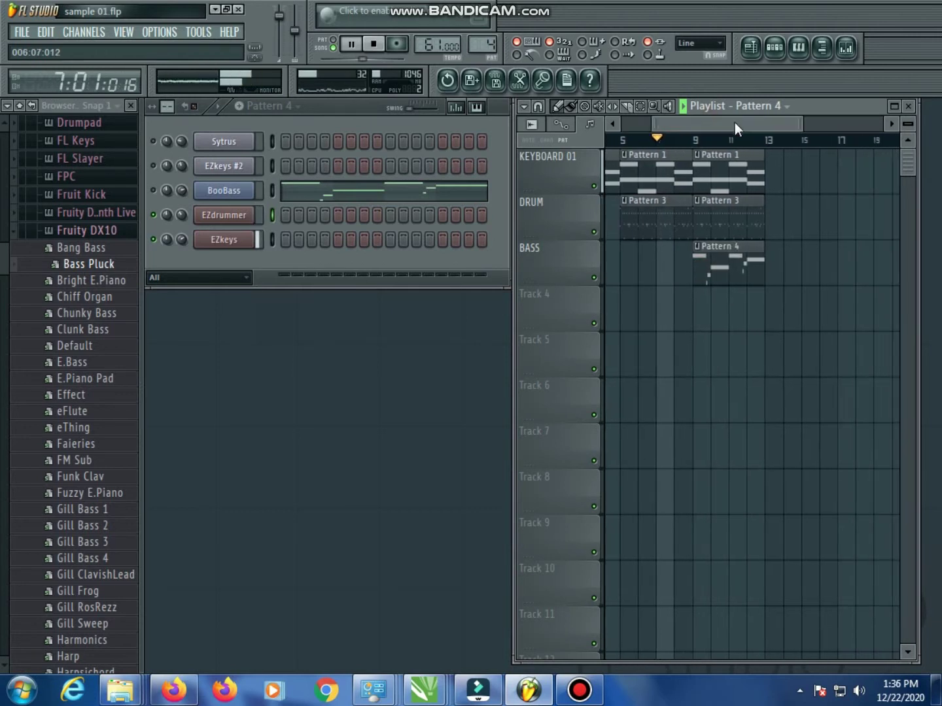
pyautogui.click(769, 165)
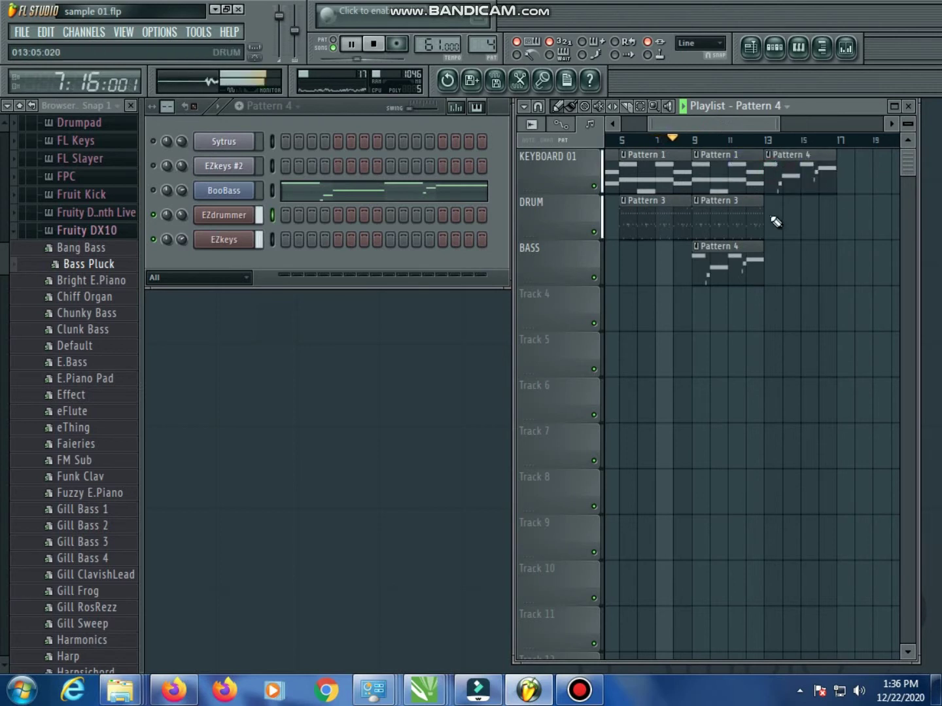
pyautogui.rightClick(734, 213)
pyautogui.hotkey('ctrl', 'z')
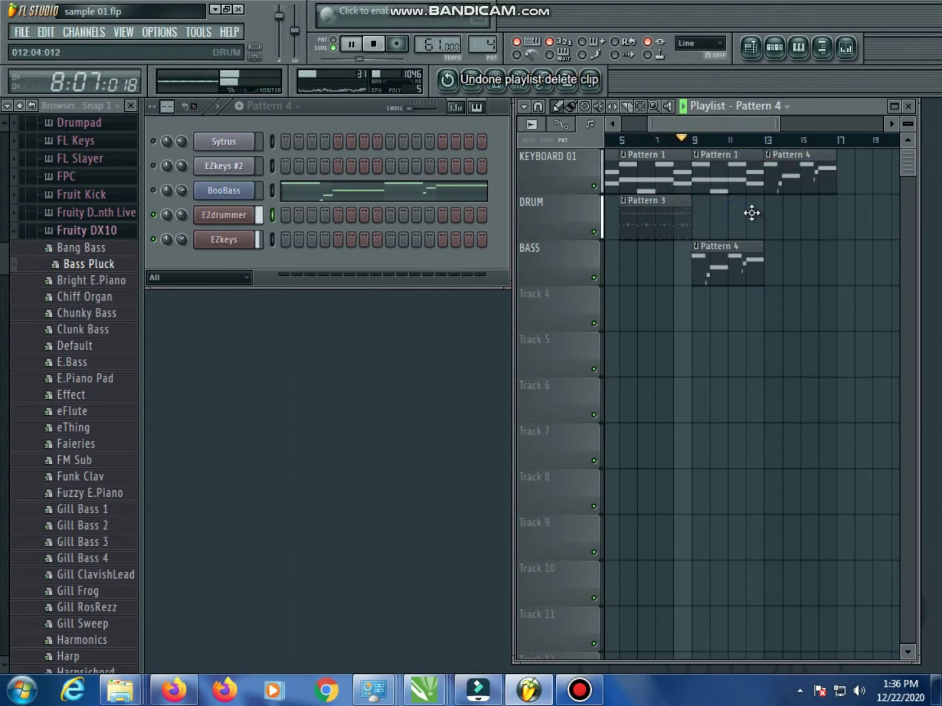
pyautogui.click(768, 213)
pyautogui.click(784, 274)
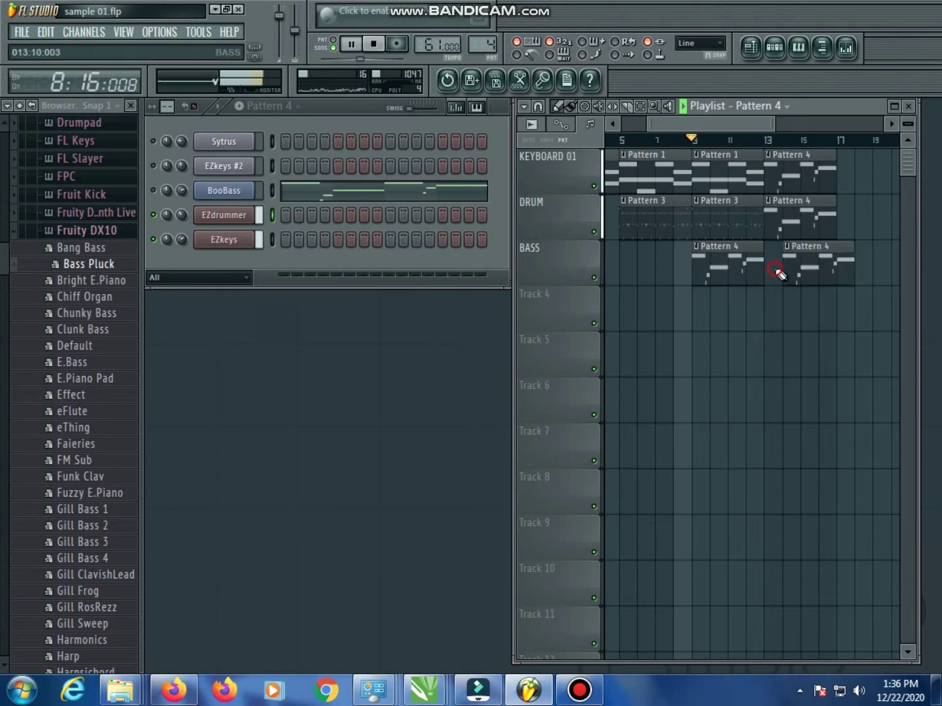
pyautogui.rightClick(799, 266)
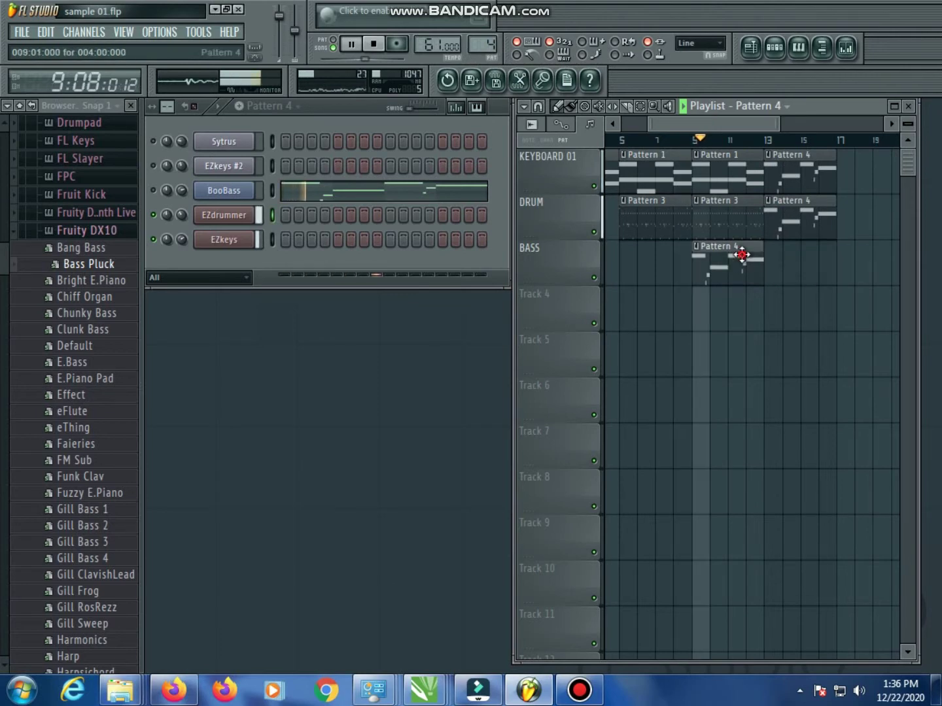
pyautogui.rightClick(781, 218)
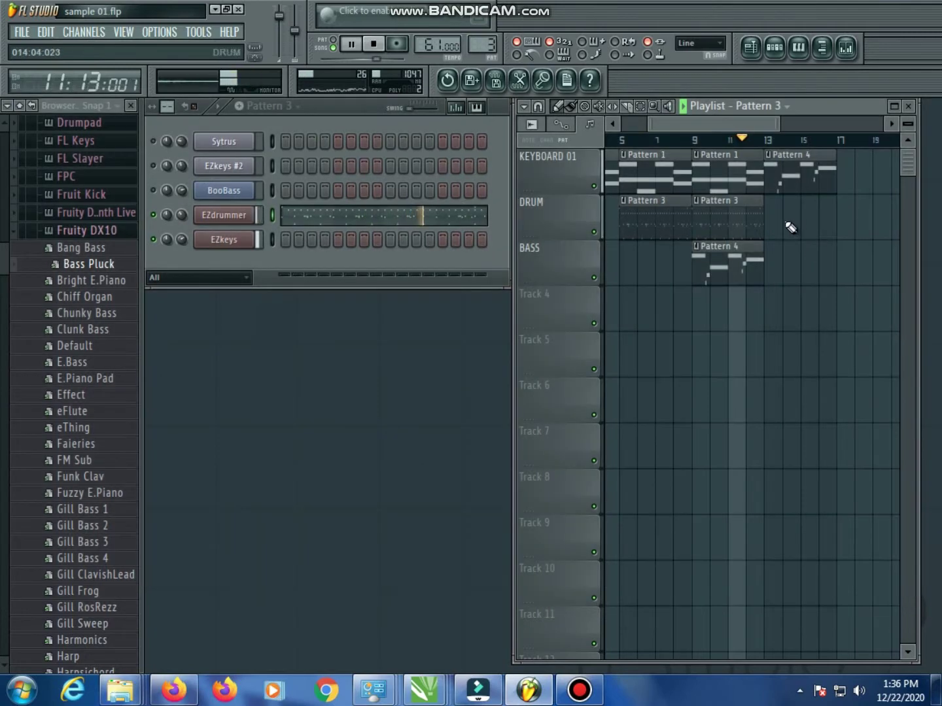
# Add a Pattern 3 clip to the DRUM track and align it to start at bar 13.
pyautogui.click(796, 218)
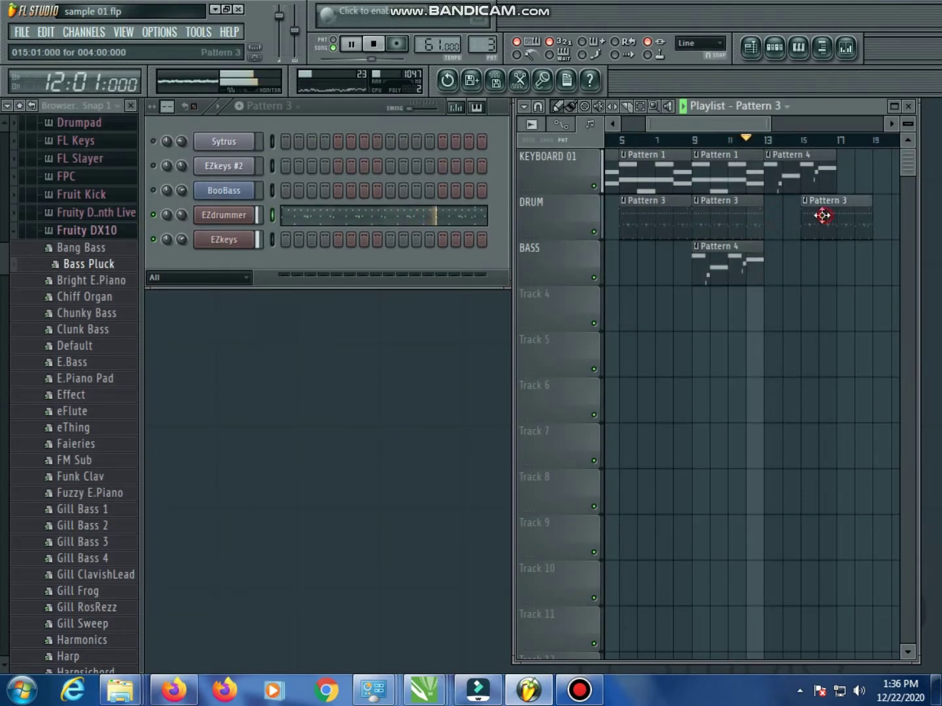
pyautogui.moveTo(822, 215); pyautogui.dragTo(786, 214)
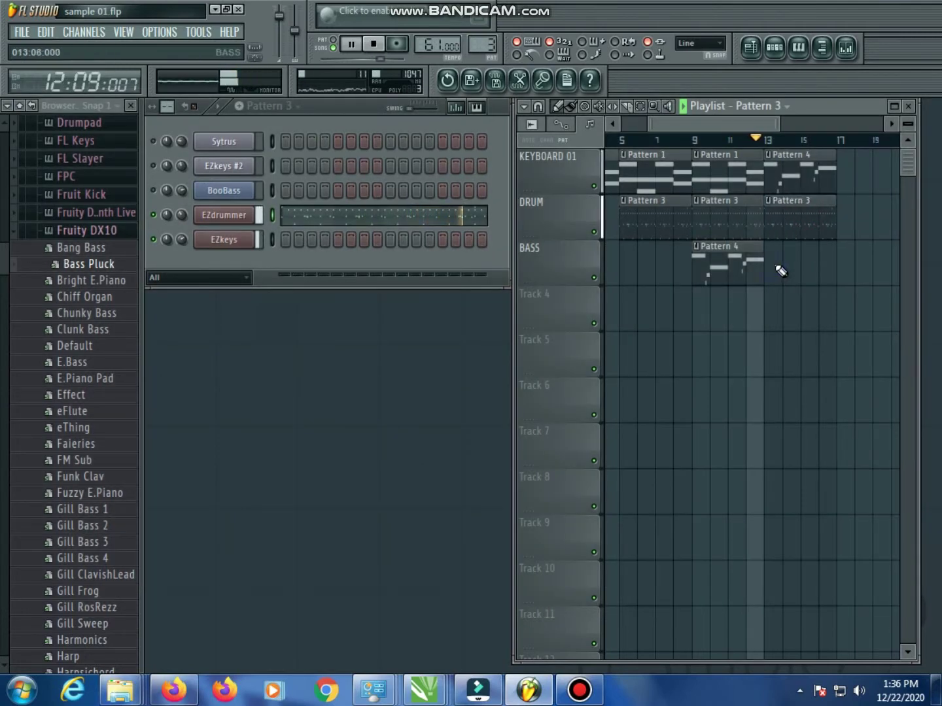
# Play the song from bar 9 and unmute the BooBass channel.
pyautogui.click(695, 140)
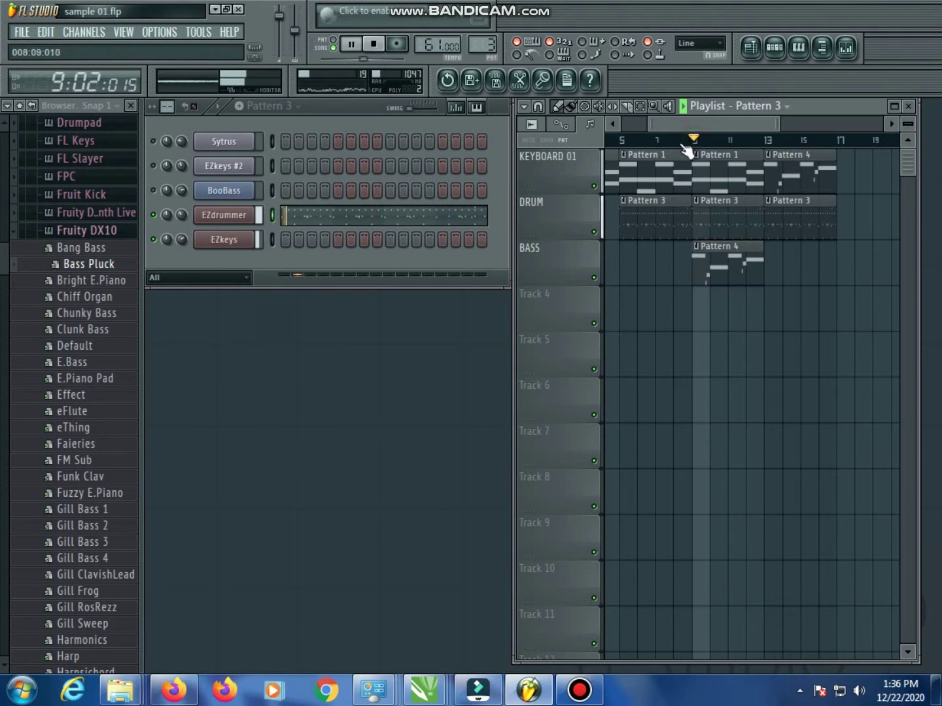
pyautogui.click(153, 190)
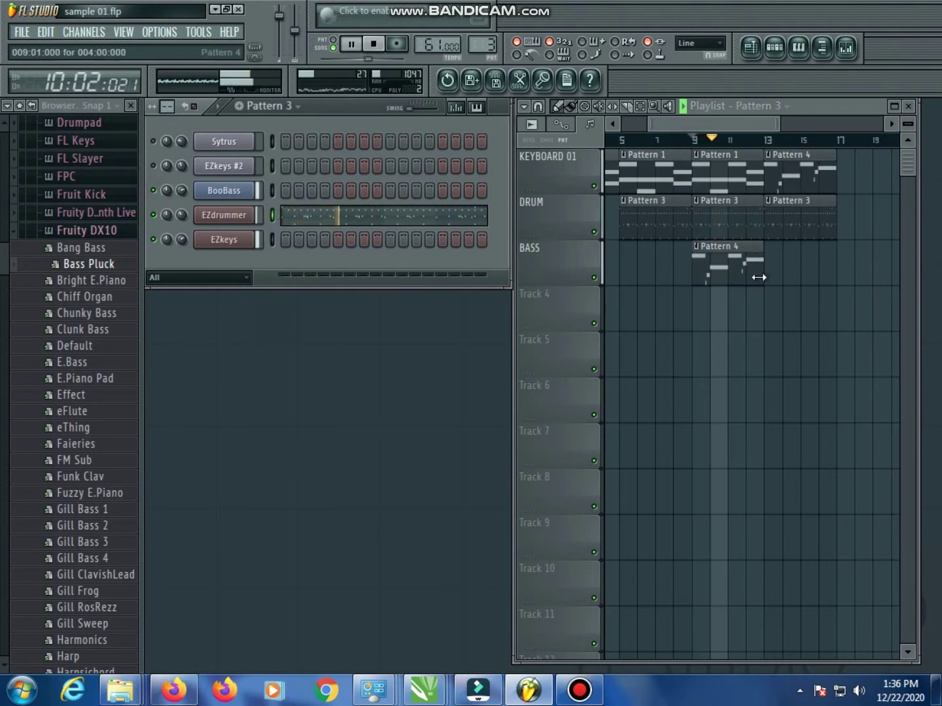
pyautogui.press('space')
# Add a Pattern 4 clip to the BASS track and align it to start at bar 13.
pyautogui.click(790, 261)
pyautogui.rightClick(807, 262)
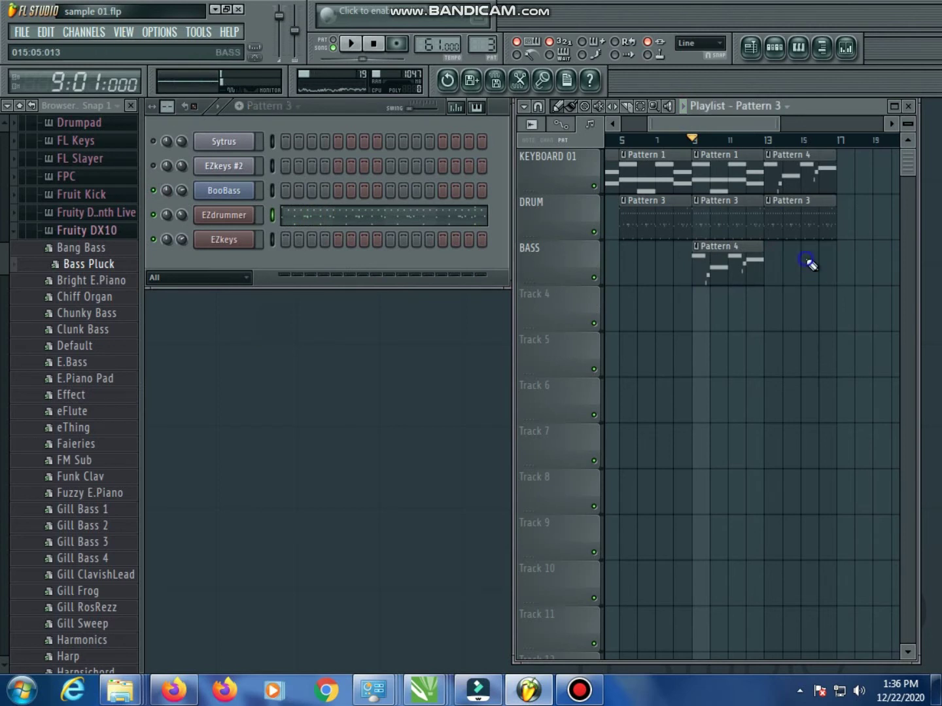
pyautogui.rightClick(731, 261)
pyautogui.moveTo(820, 258); pyautogui.dragTo(790, 262)
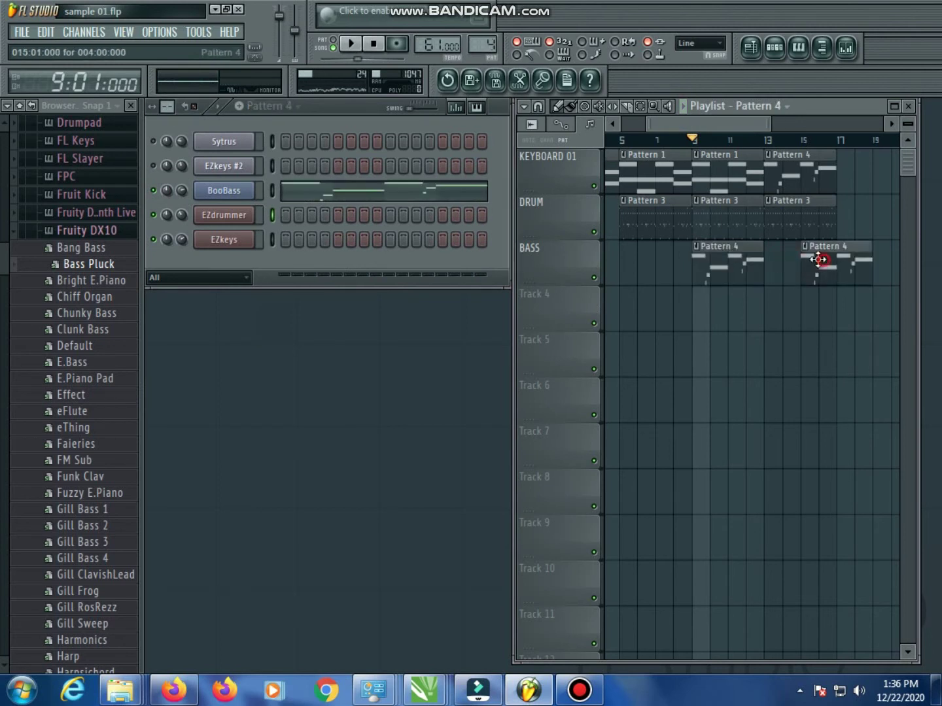
# Audition the arrangement from bar 9 and set the song position to bar 5.
pyautogui.press('space')
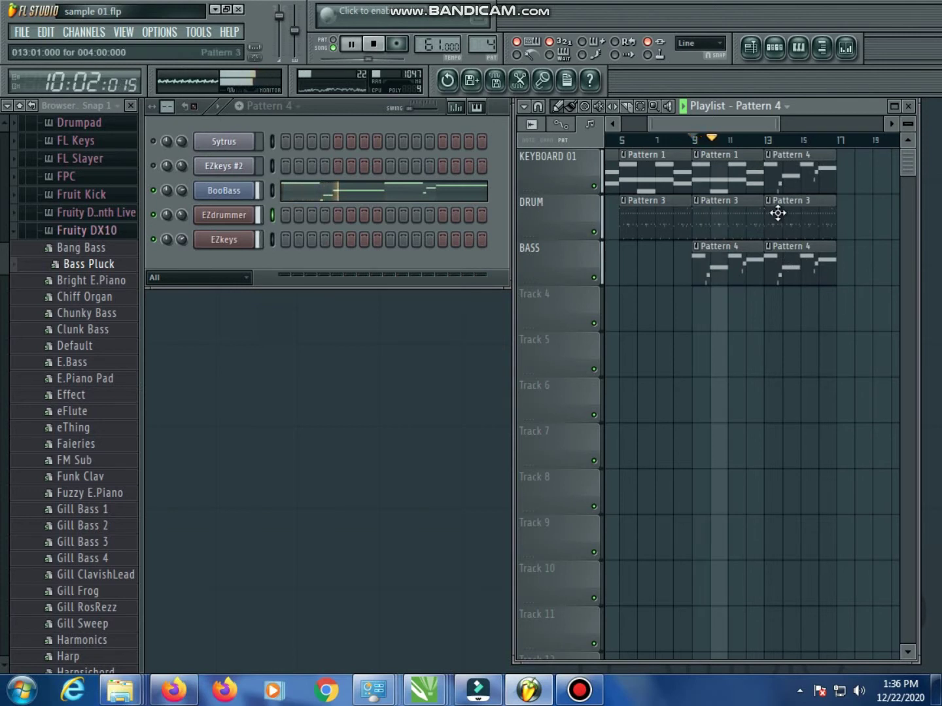
pyautogui.moveTo(779, 118); pyautogui.dragTo(811, 119)
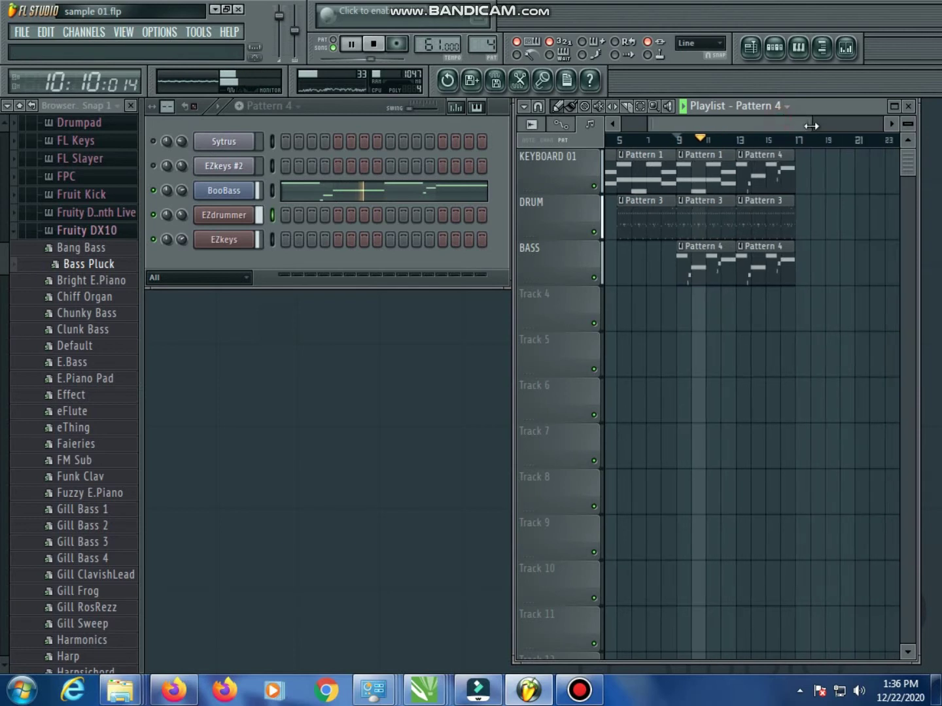
pyautogui.press('space')
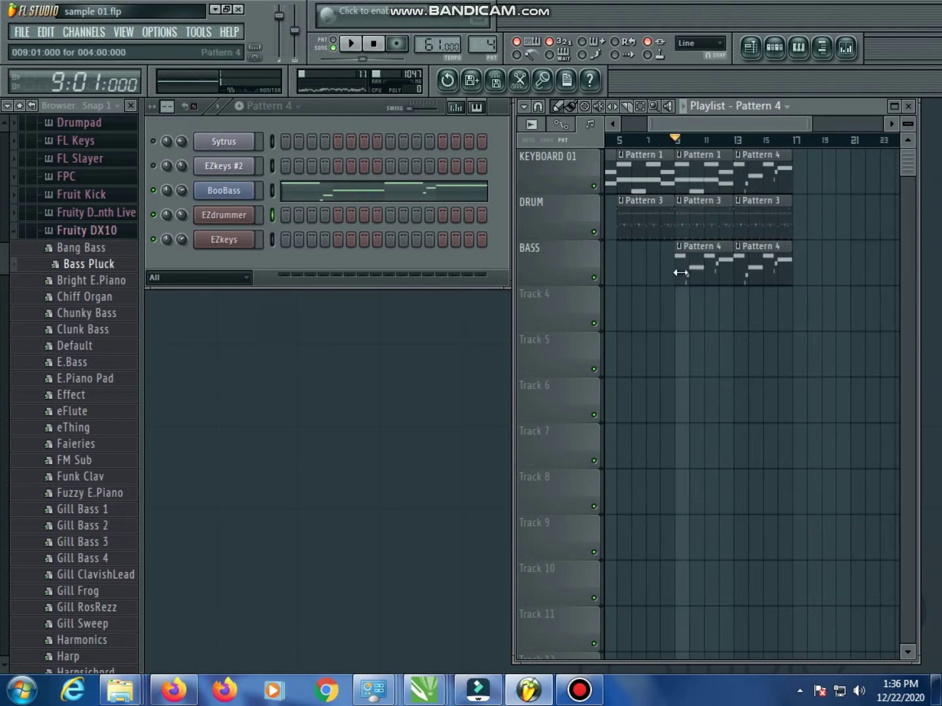
pyautogui.click(618, 140)
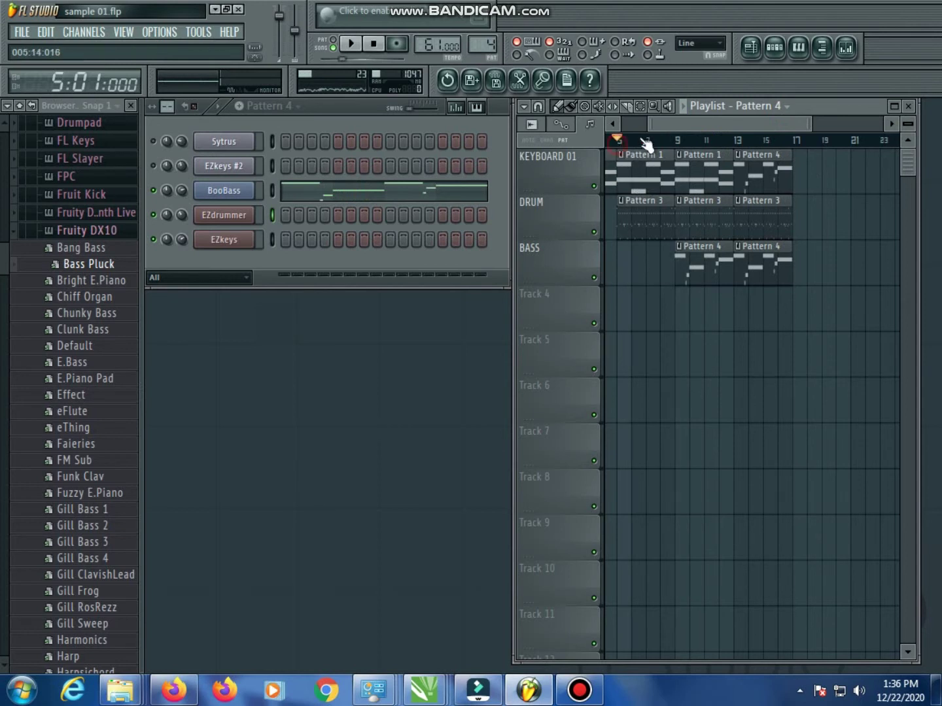
pyautogui.click(669, 121)
pyautogui.moveTo(669, 122); pyautogui.dragTo(636, 131)
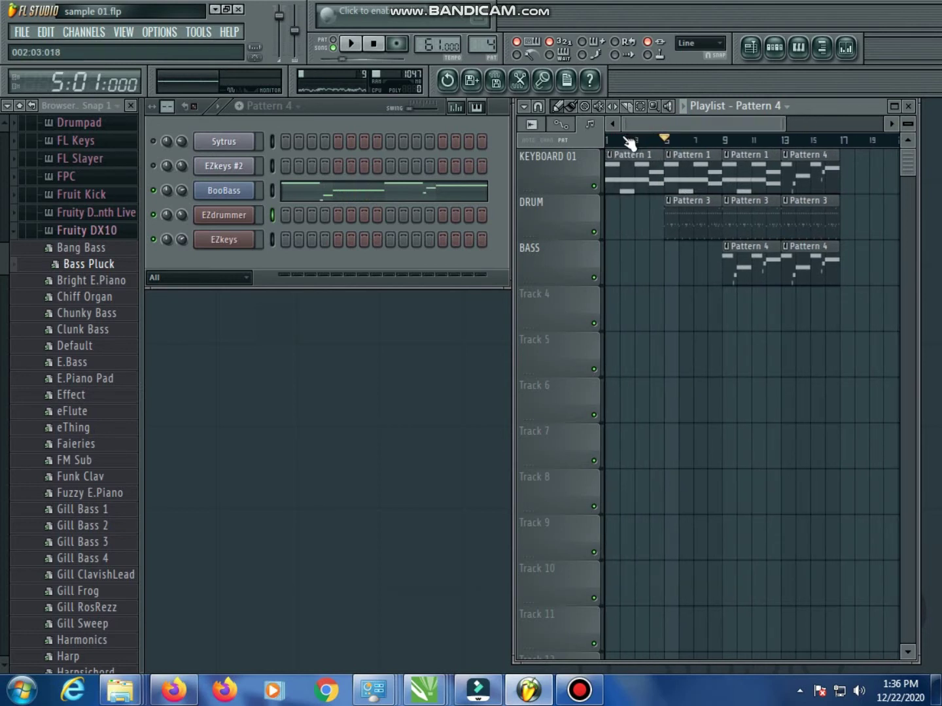
# Audition the arrangement from bar 5, then select Pattern 5.
pyautogui.press('space')
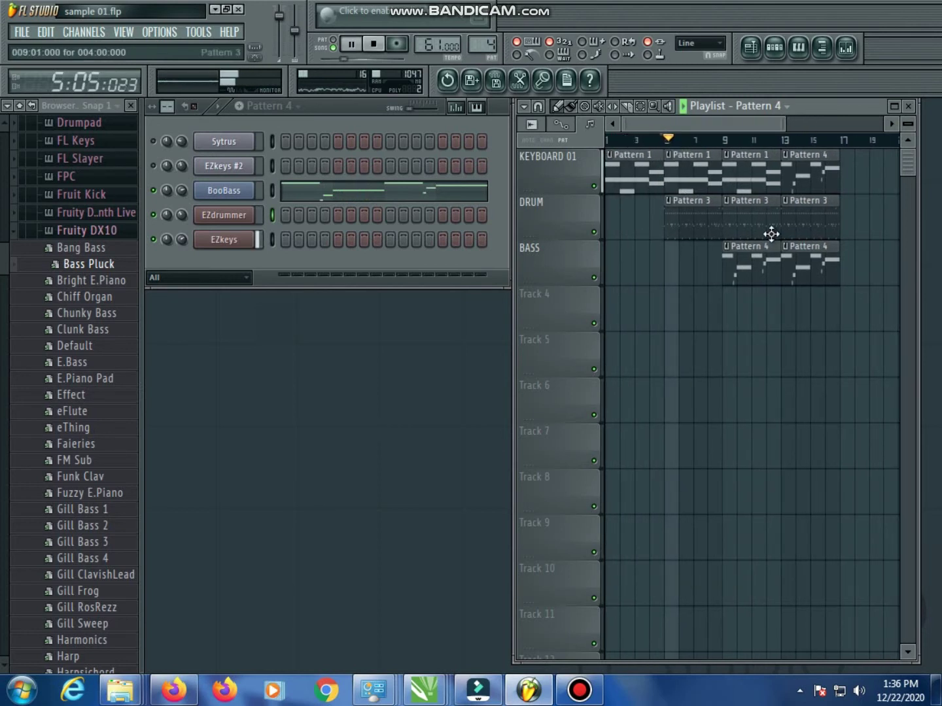
pyautogui.press('space')
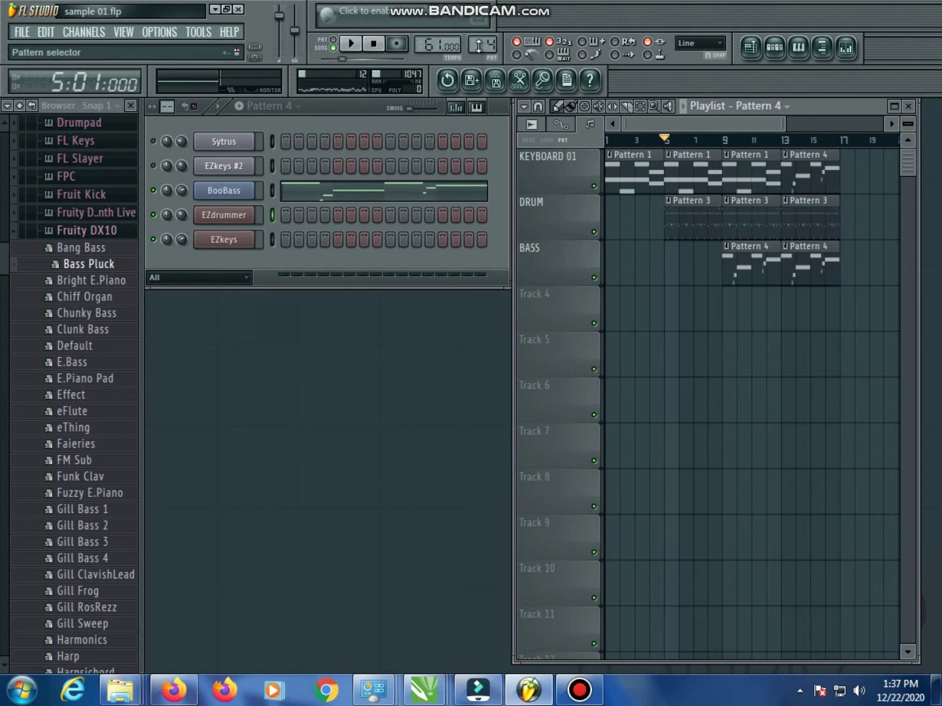
pyautogui.moveTo(482, 45); pyautogui.dragTo(482, 55)
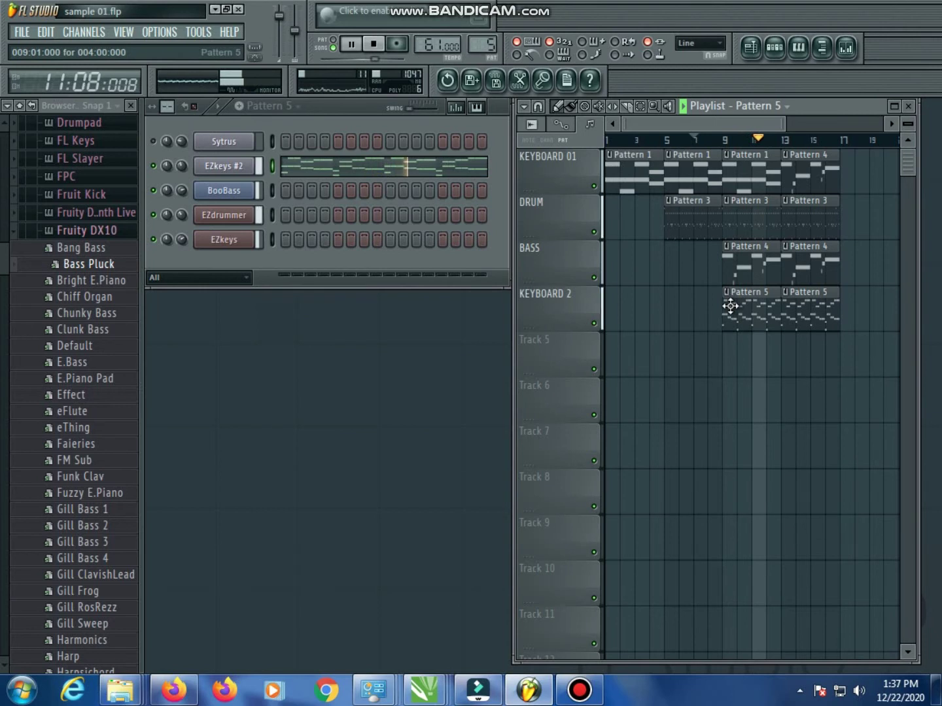
# Stop playback and replace the Pattern 4 clip on the KEYBOARD 01 track with a Pattern 1 clip starting at bar 13.
pyautogui.press('space')
pyautogui.rightClick(812, 168)
pyautogui.click(758, 173)
pyautogui.click(794, 172)
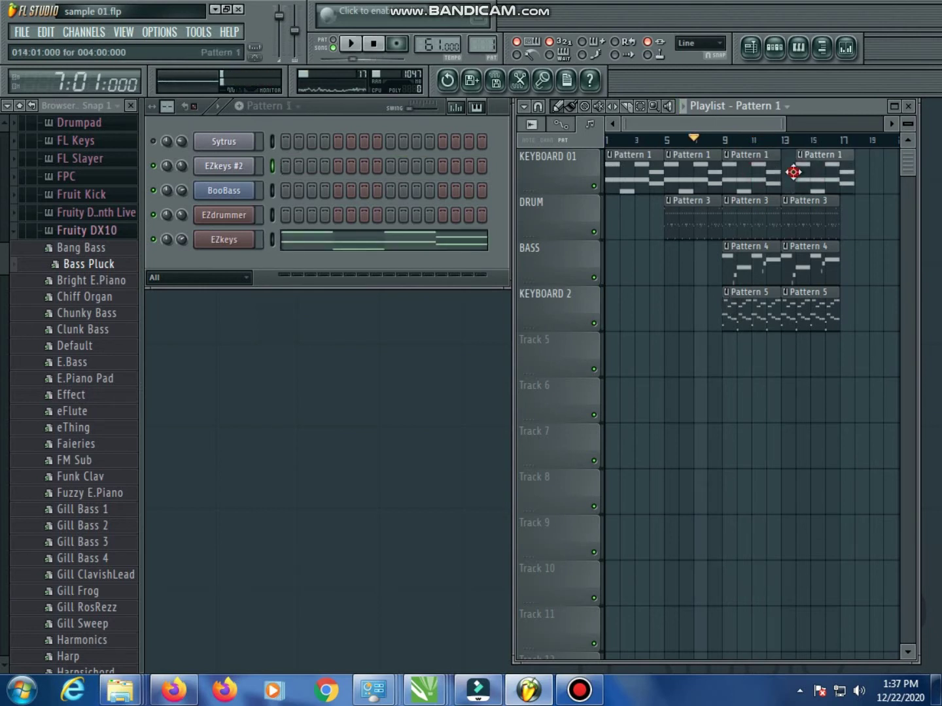
pyautogui.moveTo(812, 170); pyautogui.dragTo(797, 169)
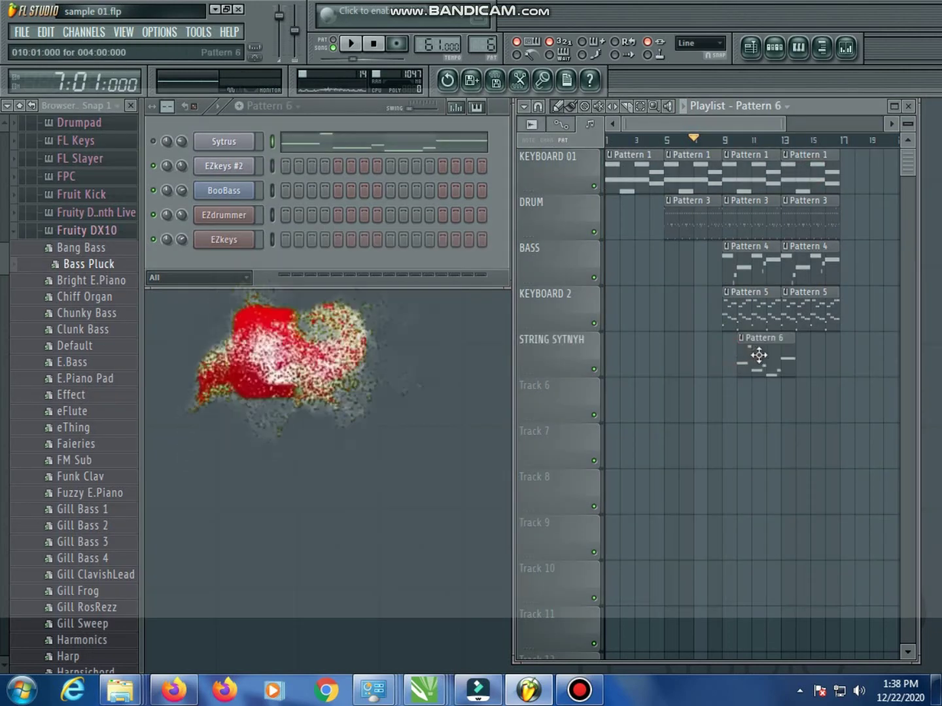
# Align the Pattern 6 clip on the STRING SYTNYH track to bar 9 and add a second one at bar 13.
pyautogui.moveTo(758, 355); pyautogui.dragTo(744, 355)
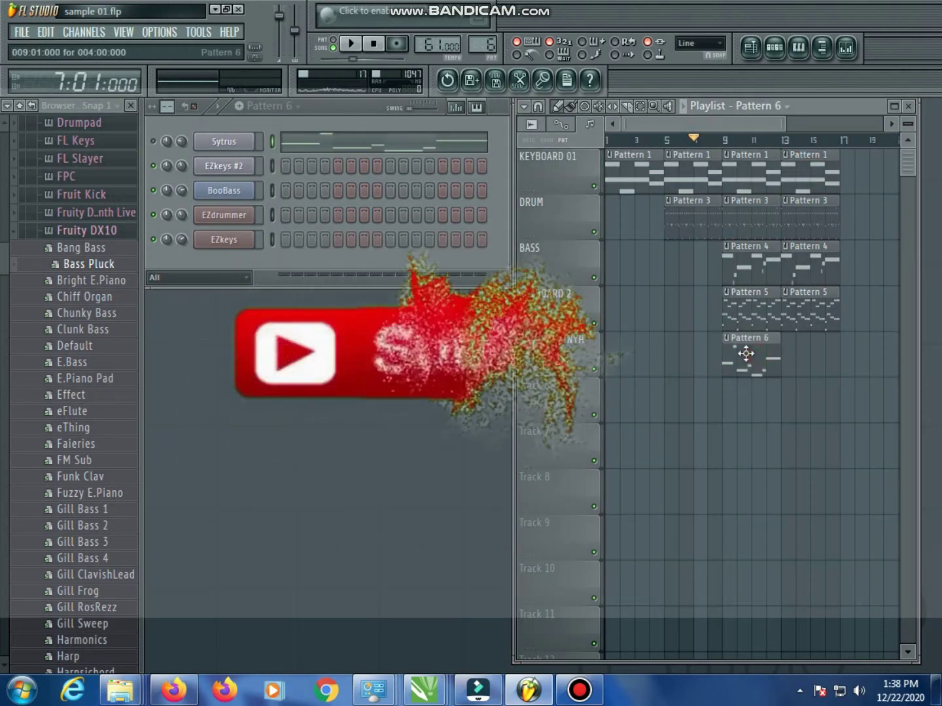
pyautogui.click(790, 350)
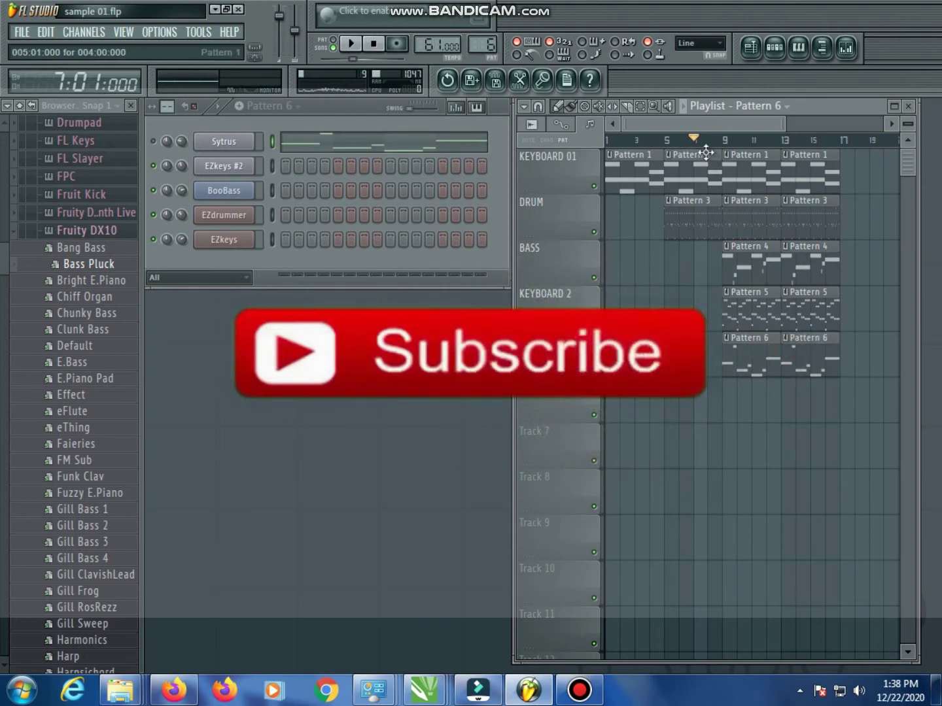
# Play the song from bar 7 and unmute the Sytrus channel.
pyautogui.click(347, 45)
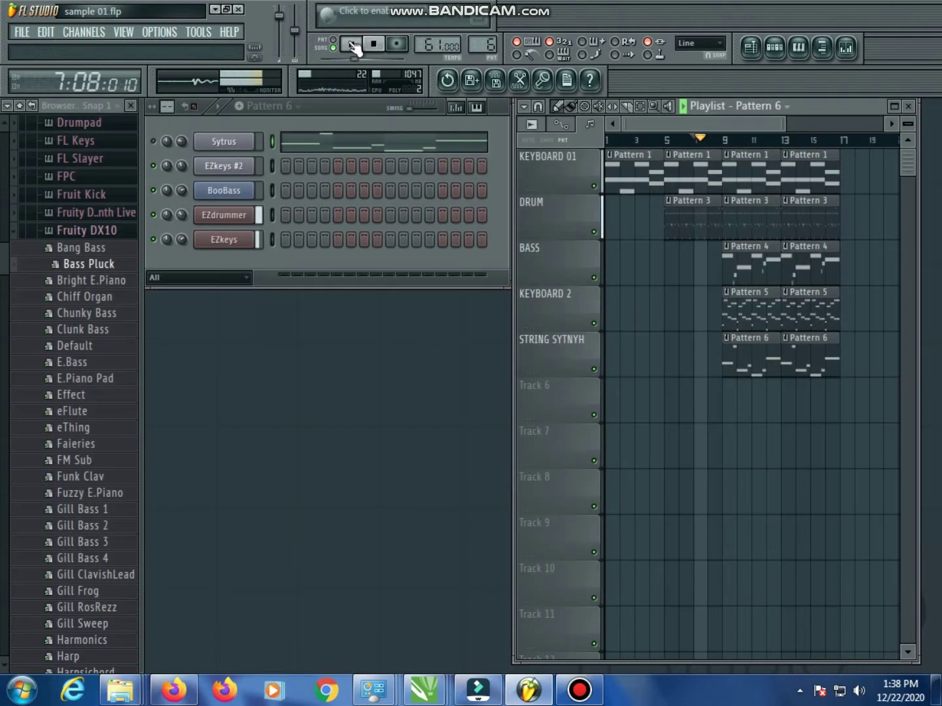
pyautogui.moveTo(784, 124); pyautogui.dragTo(811, 125)
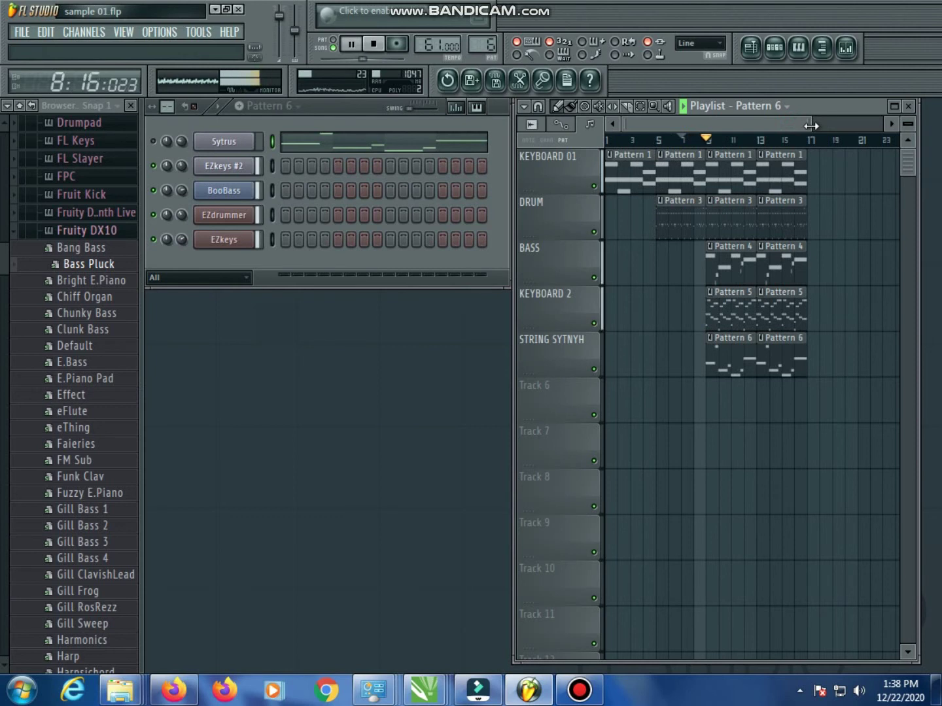
pyautogui.click(154, 141)
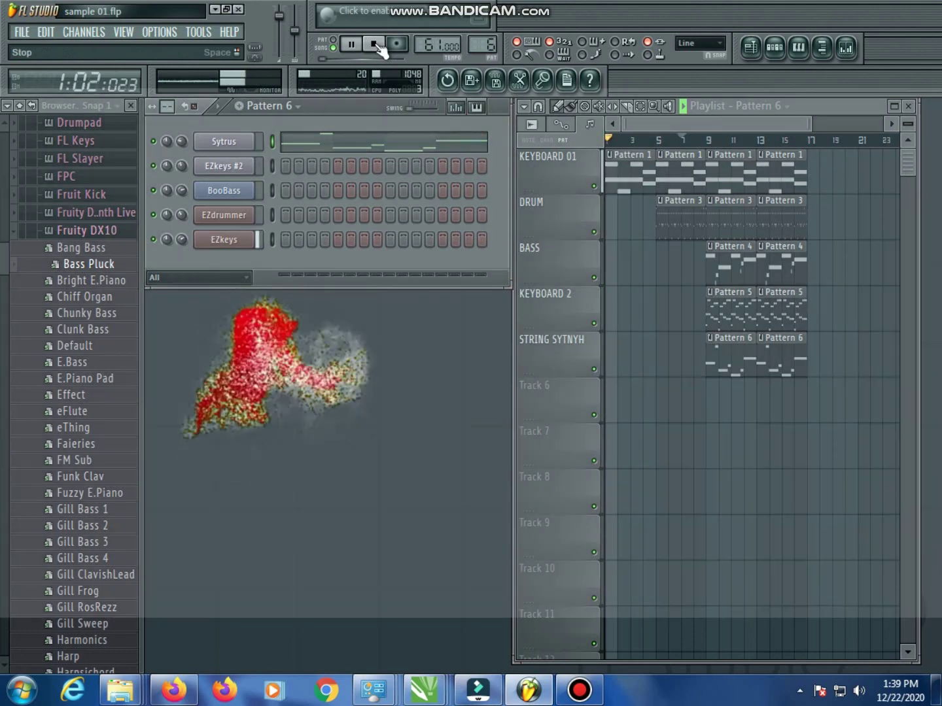
# Save the sample 01.flp project.
pyautogui.click(22, 32)
pyautogui.click(63, 101)
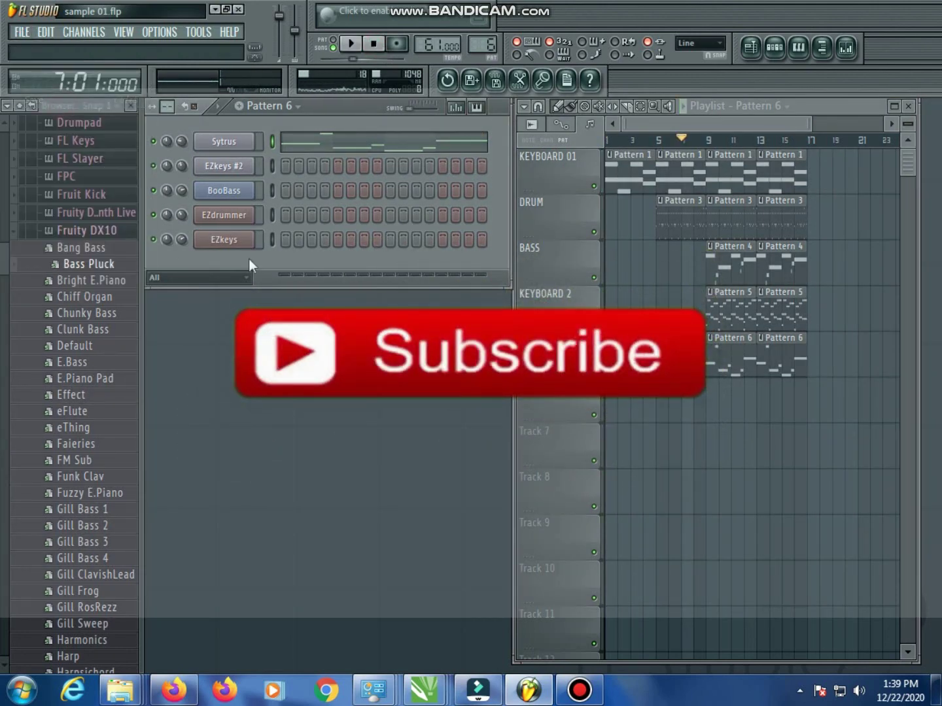
pyautogui.click(579, 689)
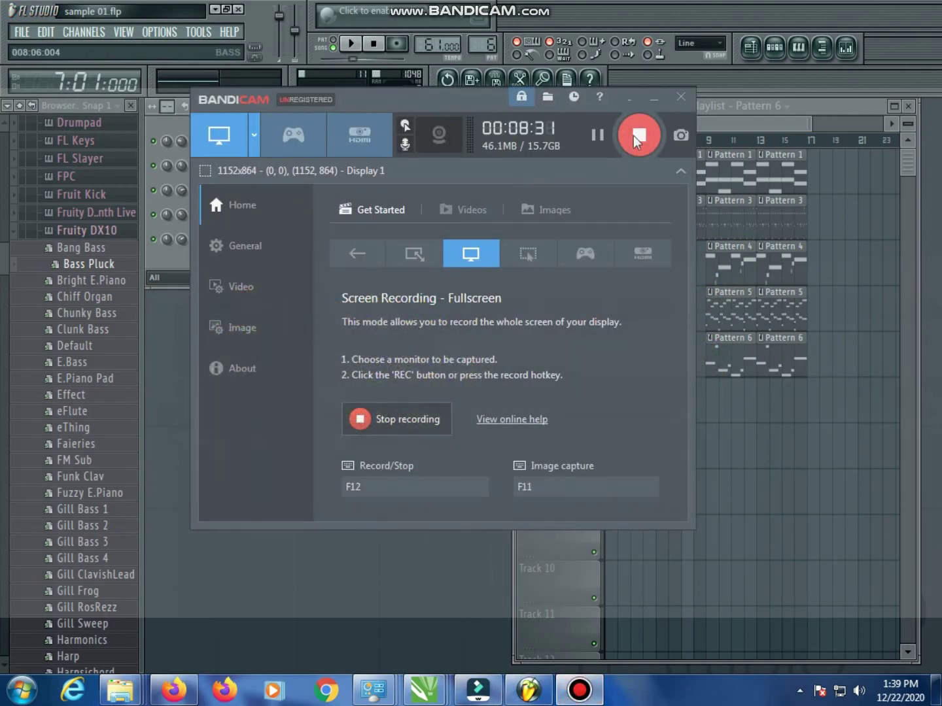
pyautogui.click(635, 136)
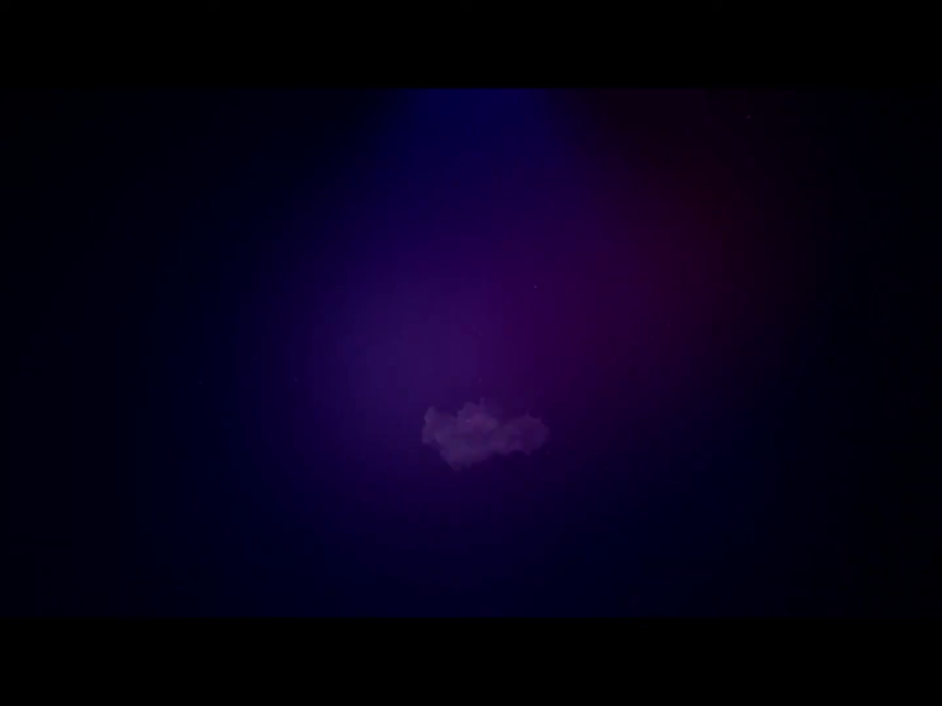